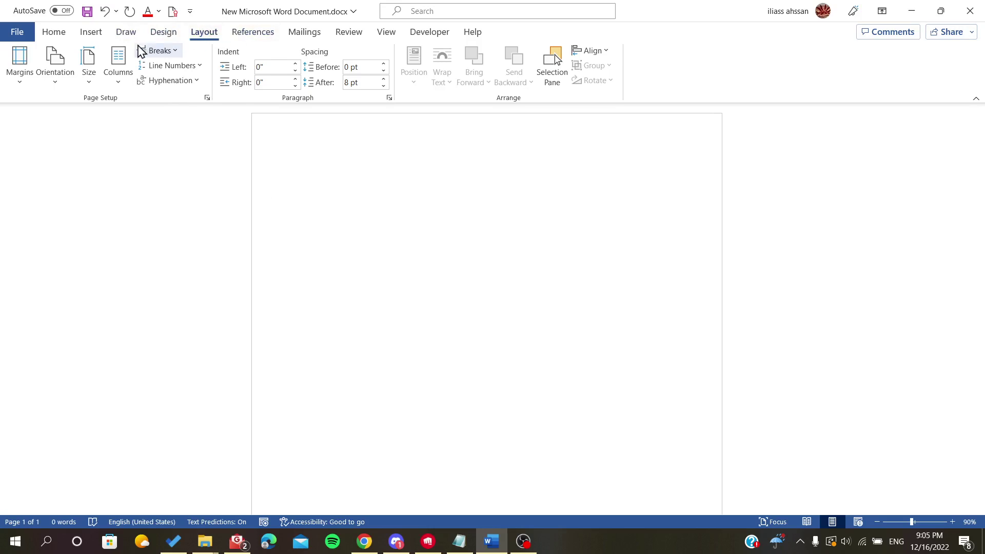
- Lay the page out in two columns and paste filler paragraphs to fill both
click(118, 62)
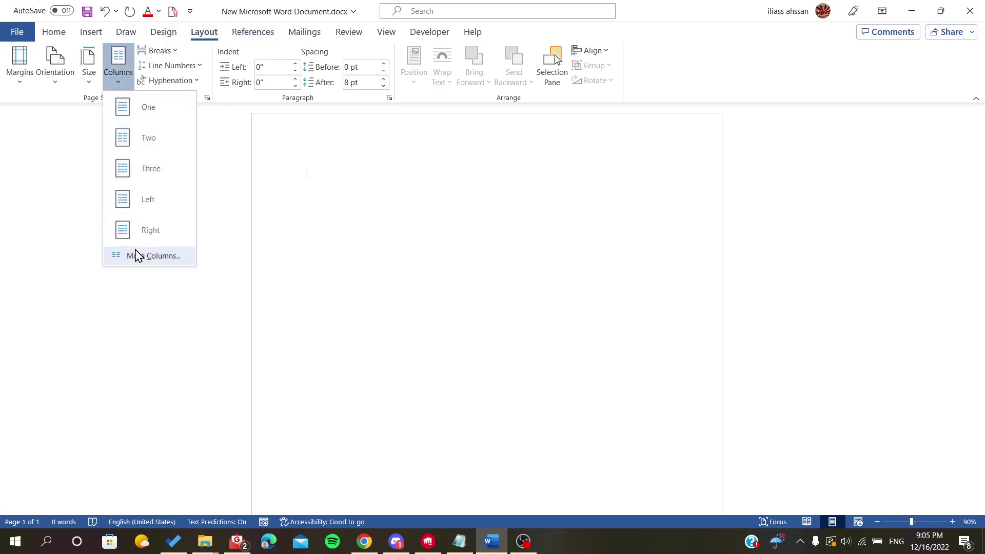
click(137, 144)
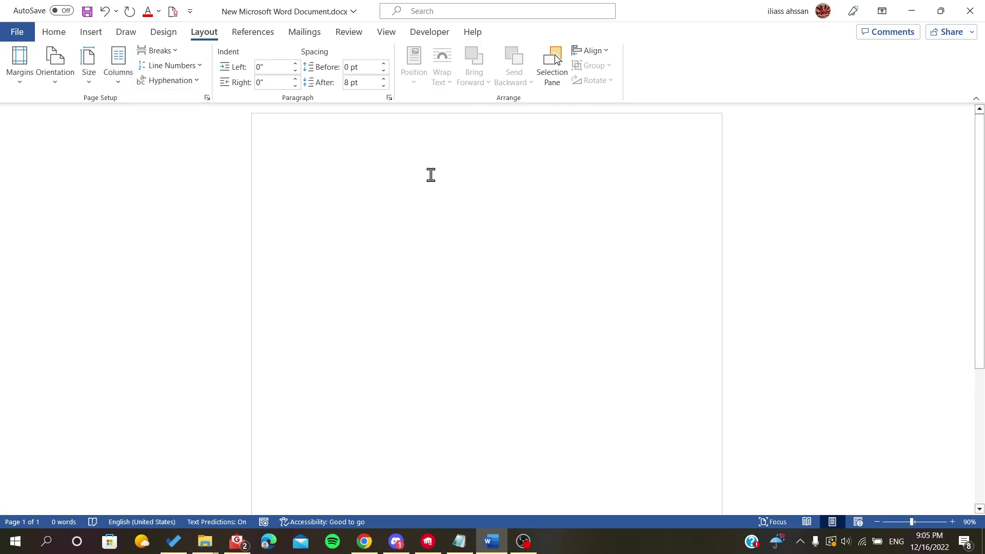
key(ctrl+v)
key(ctrl+v)
key(ctrl+v)
key(ctrl+v)
key(ctrl+v)
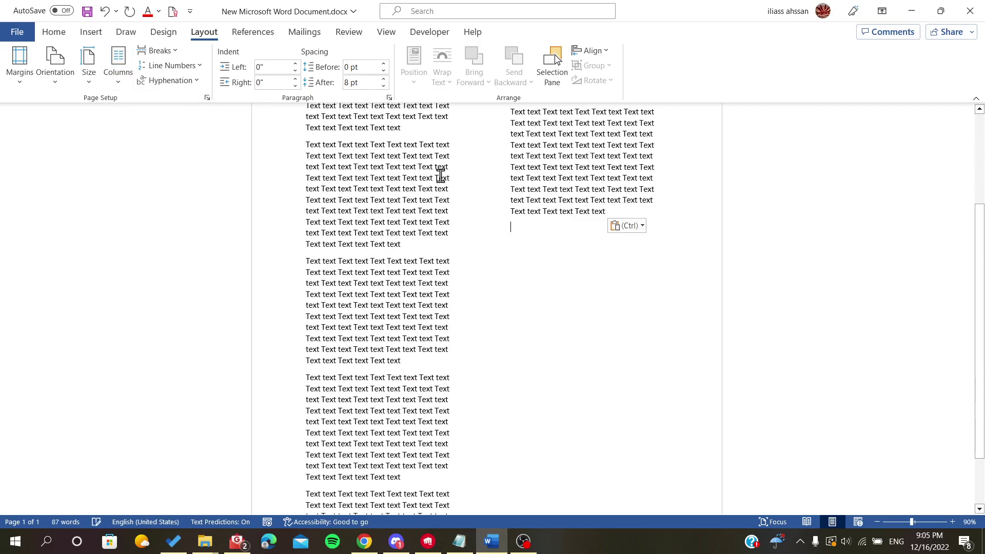
ctrl+scroll(440, 176, down, 3)
text(Tex)
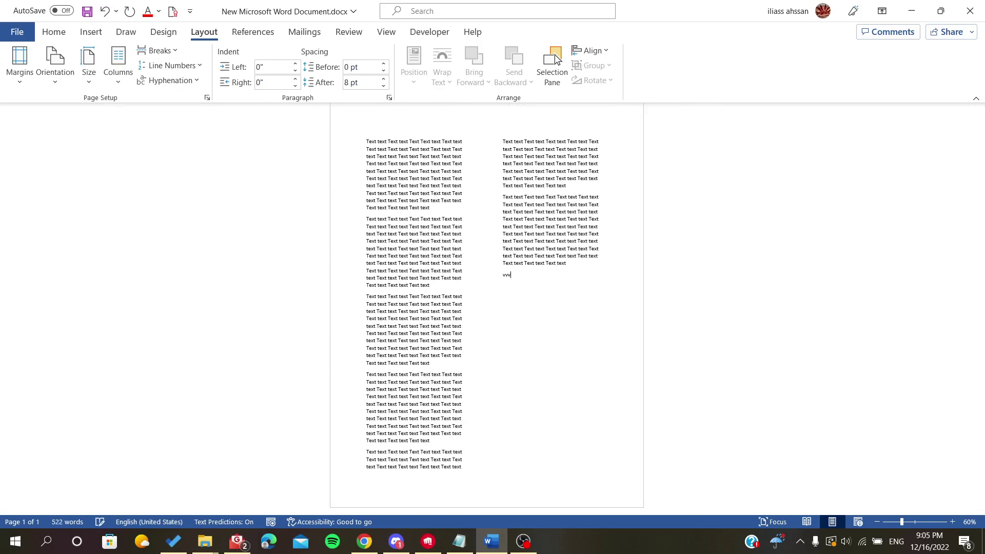
key(ctrl+v)
key(ctrl+v)
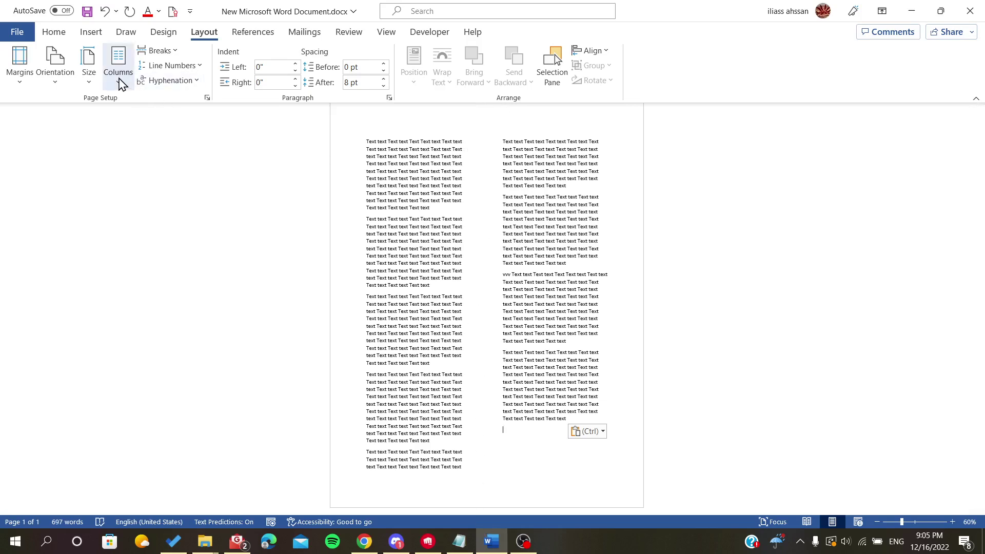
- Turn on 'Line between' in More Columns so a vertical divider separates the columns
click(118, 71)
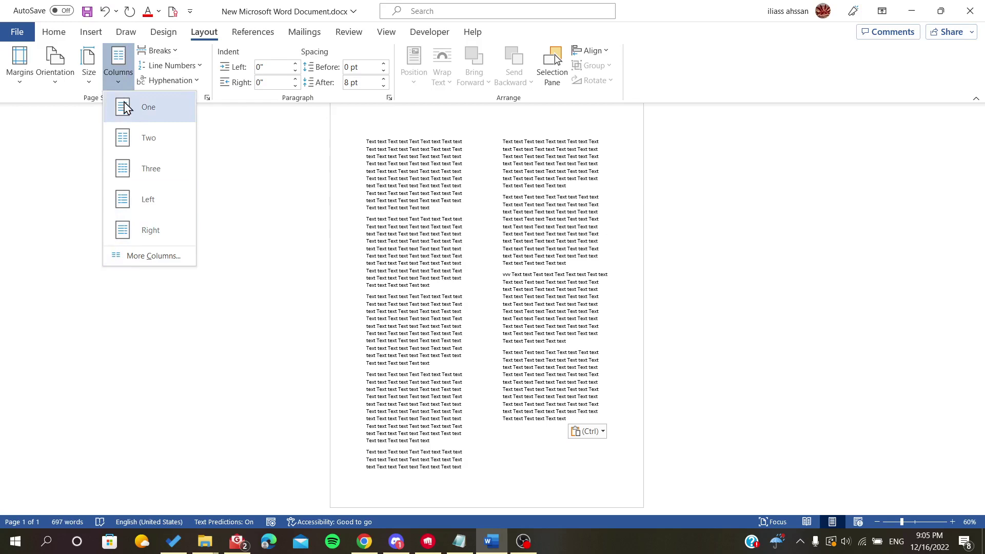
click(151, 256)
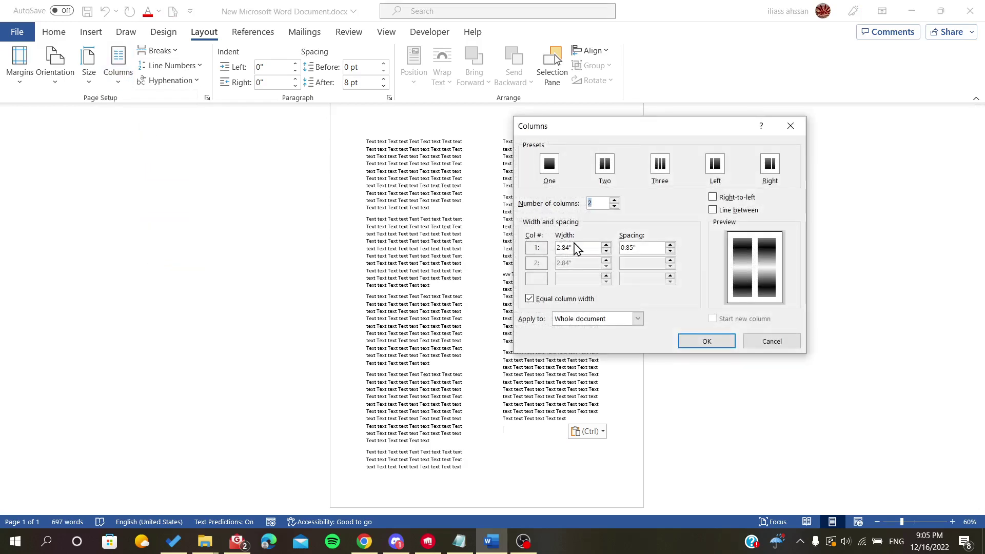
click(713, 211)
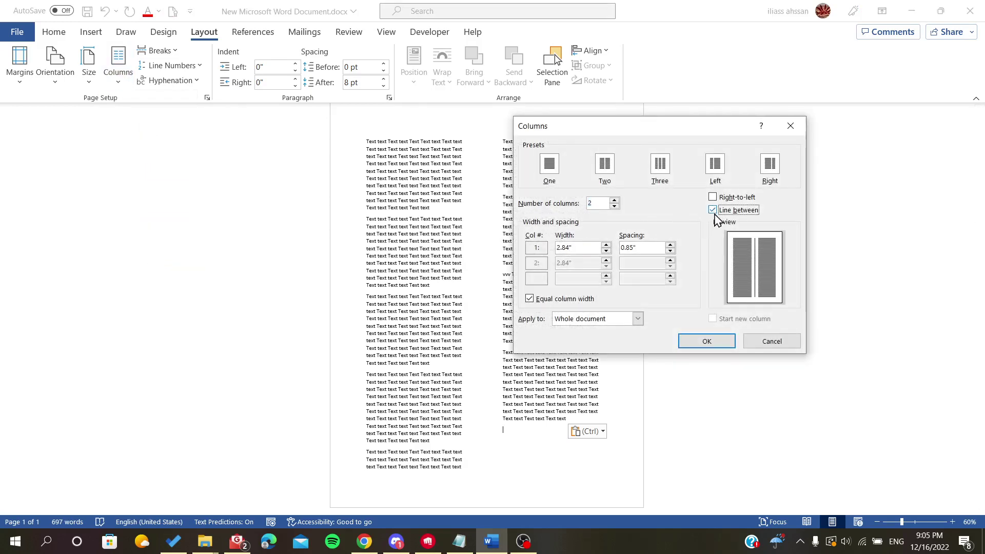
click(706, 341)
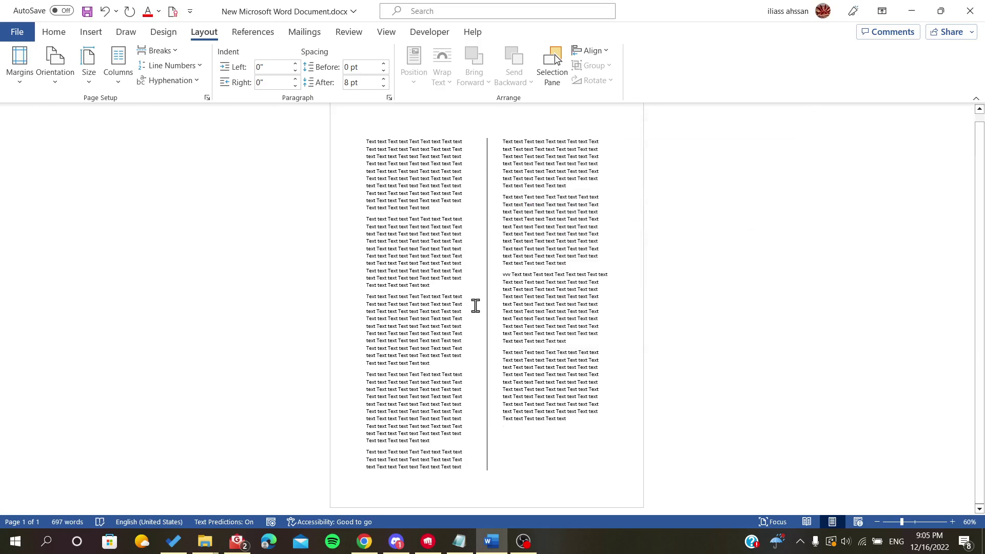
scroll(475, 306, up, 1)
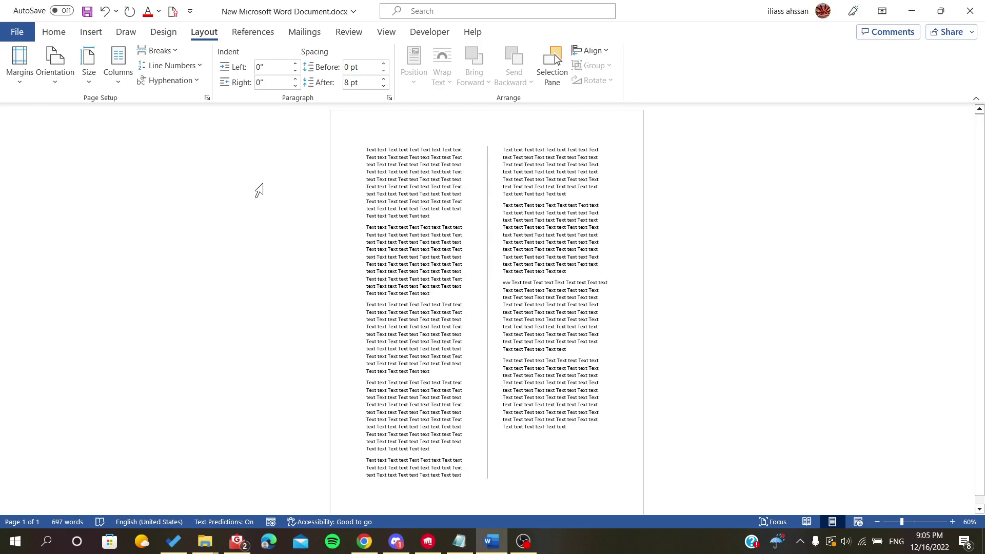
click(163, 34)
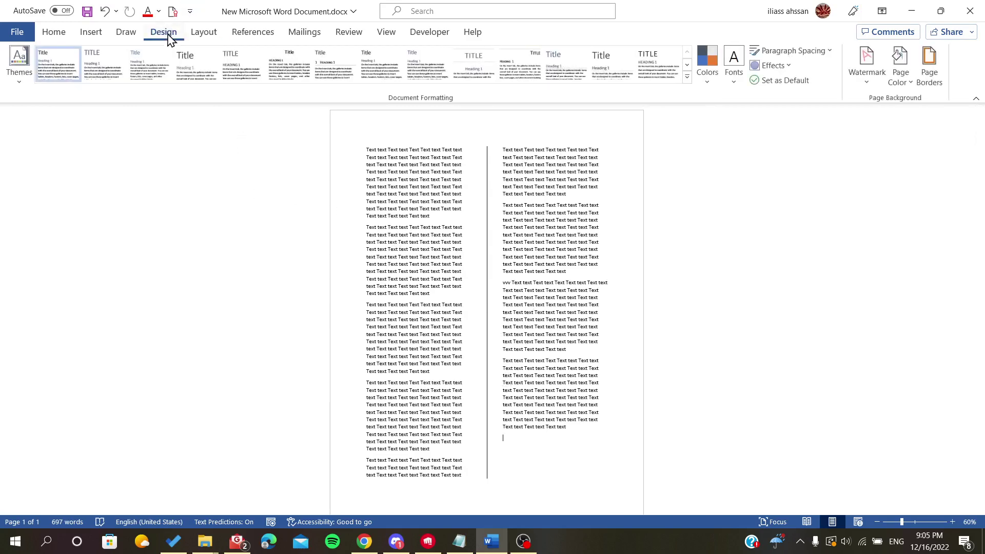
click(127, 34)
click(254, 33)
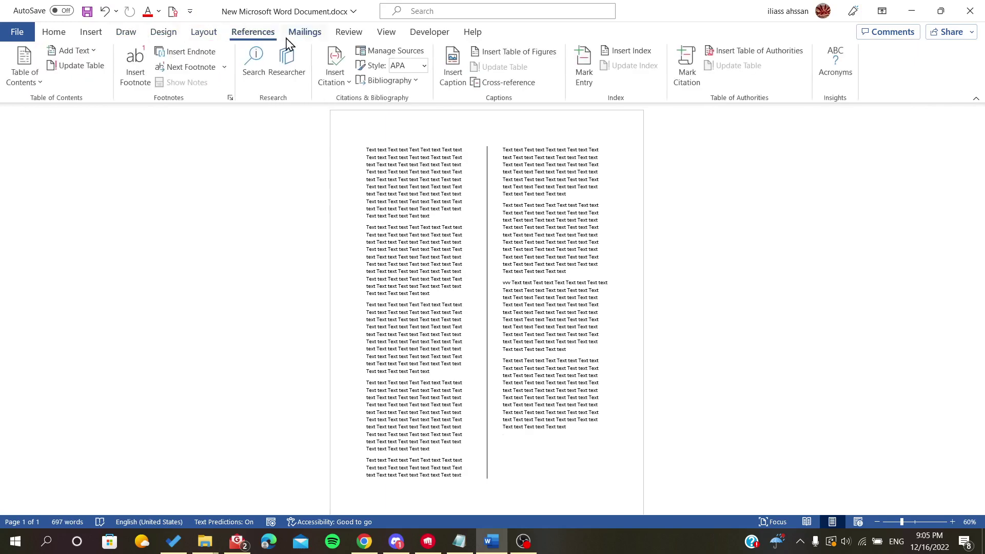
click(304, 35)
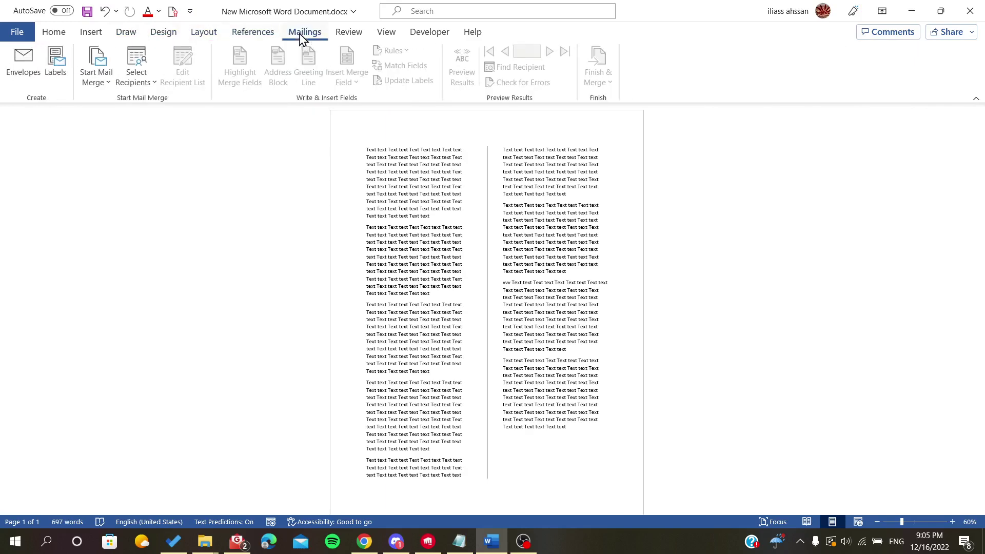
click(348, 34)
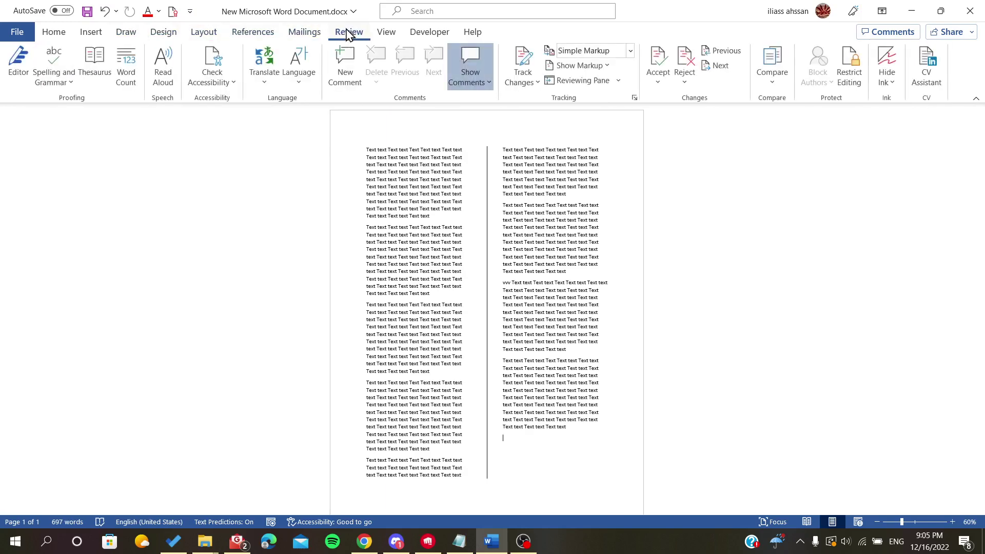
click(388, 36)
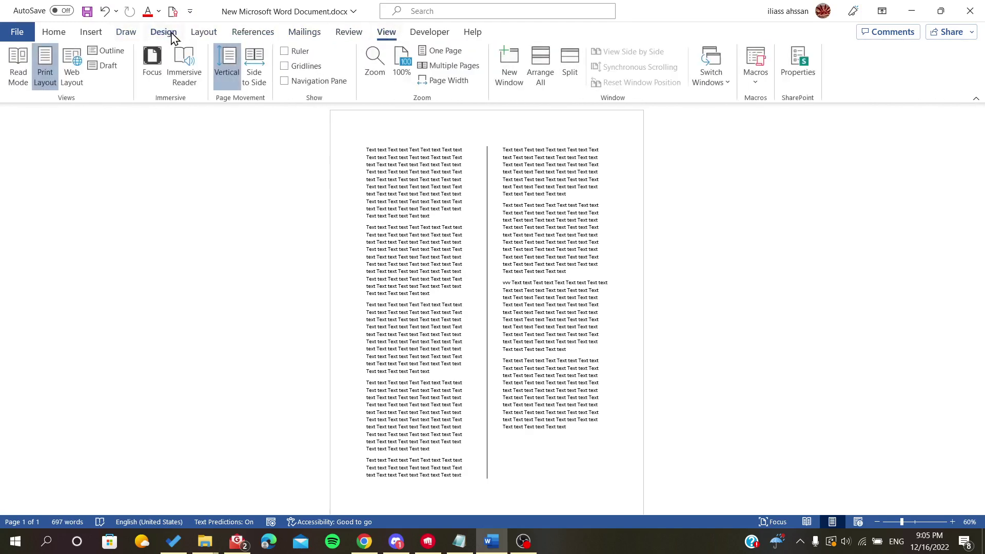
click(201, 34)
text(ss)
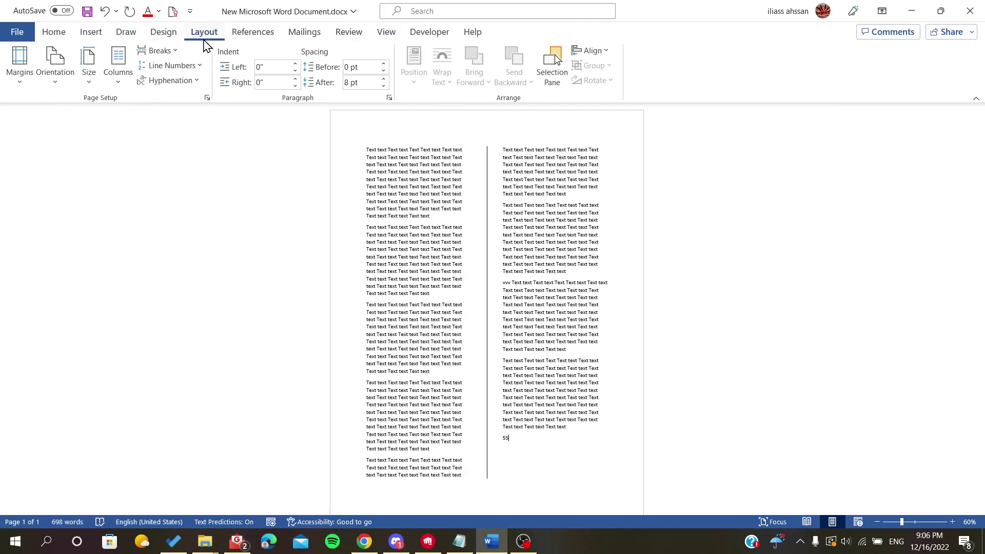
- Switch the page orientation to Landscape, then back to Portrait
click(57, 72)
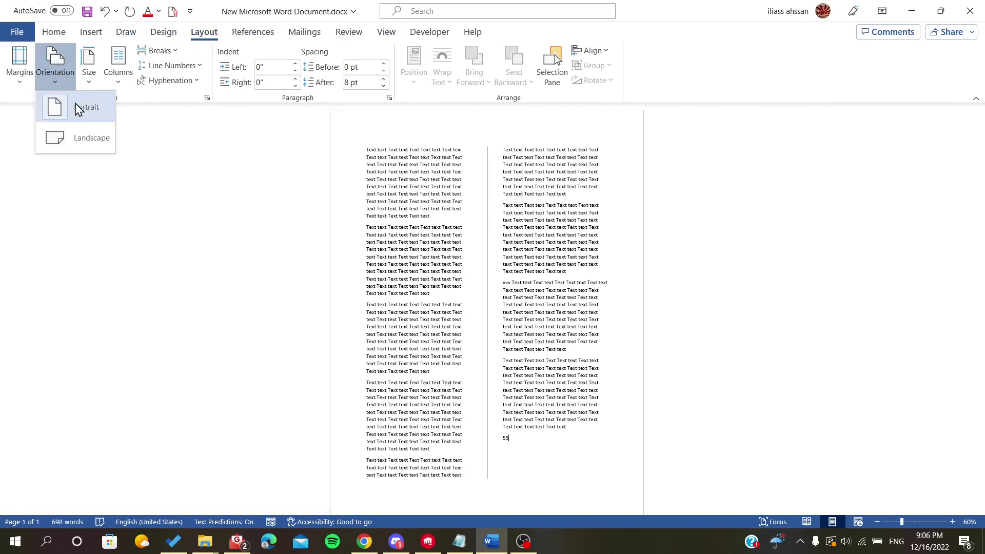
click(80, 138)
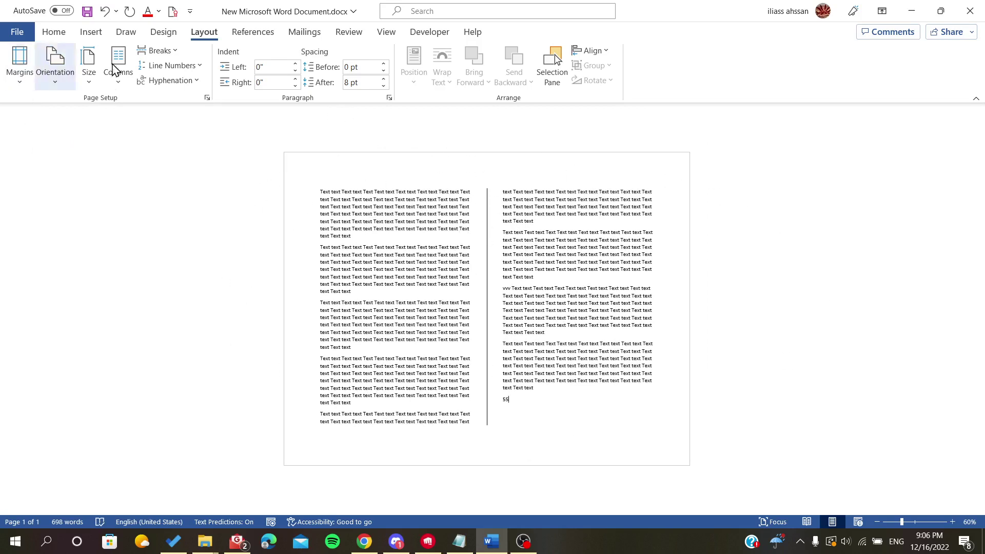
click(54, 66)
click(61, 114)
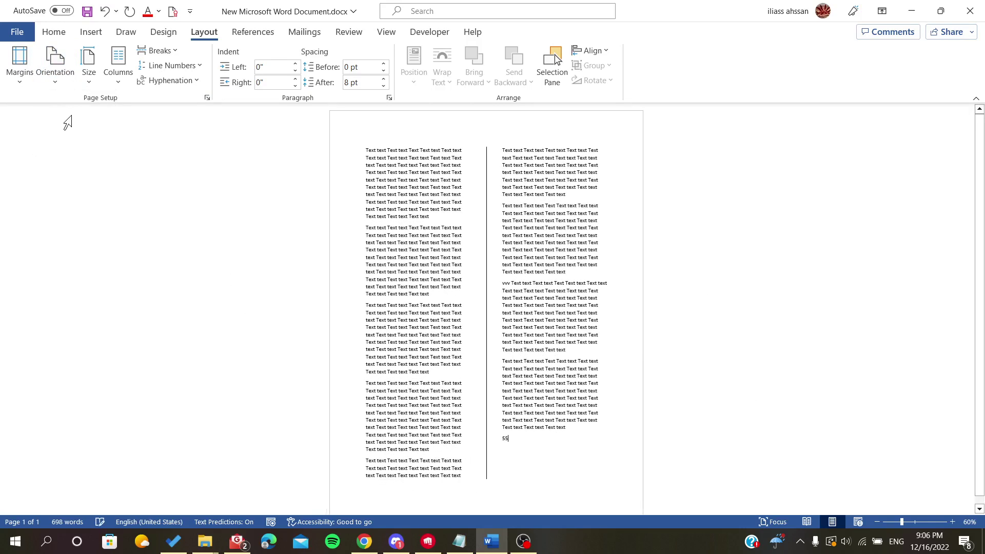
- Clear all the text, then insert a one-column, two-row table on the empty page
key(ctrl+a)
key(Delete)
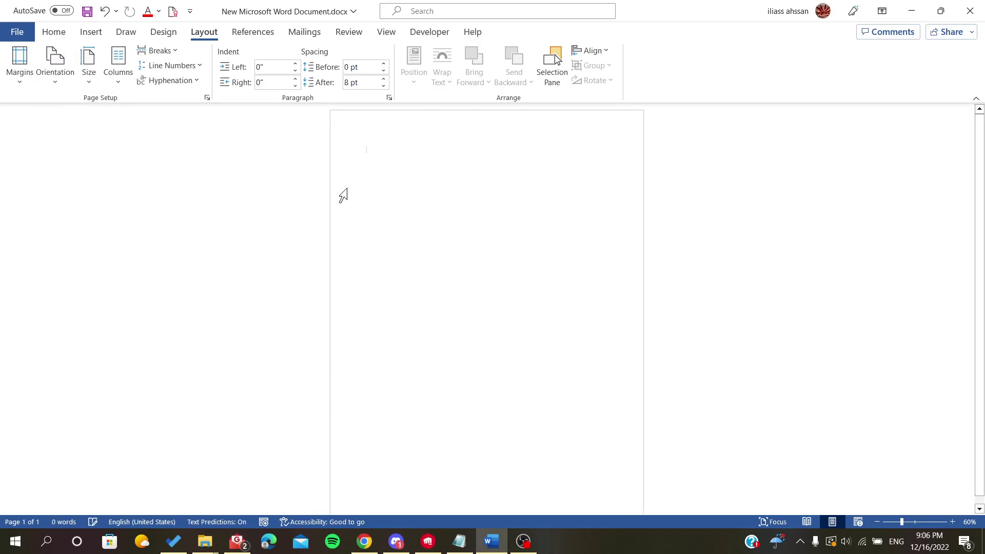
click(90, 35)
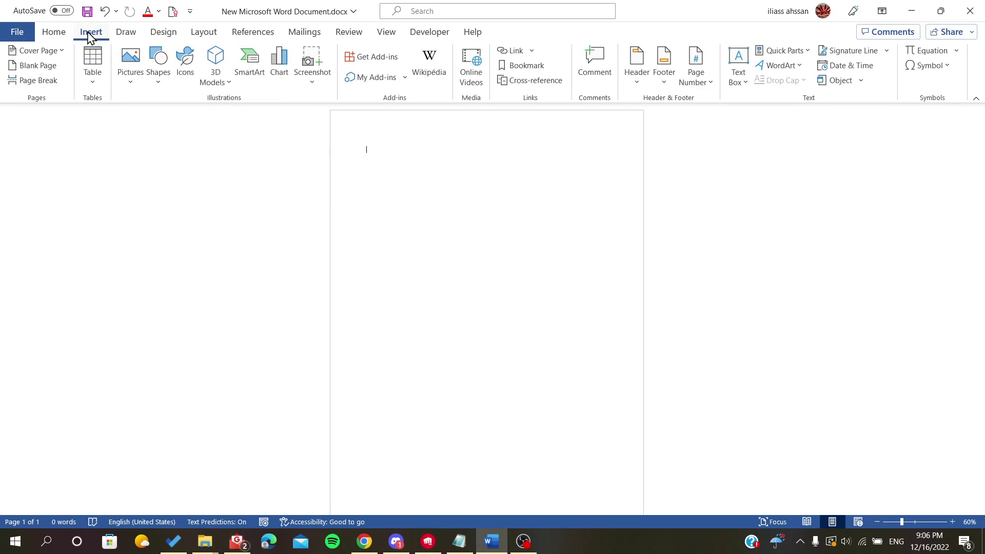
click(92, 68)
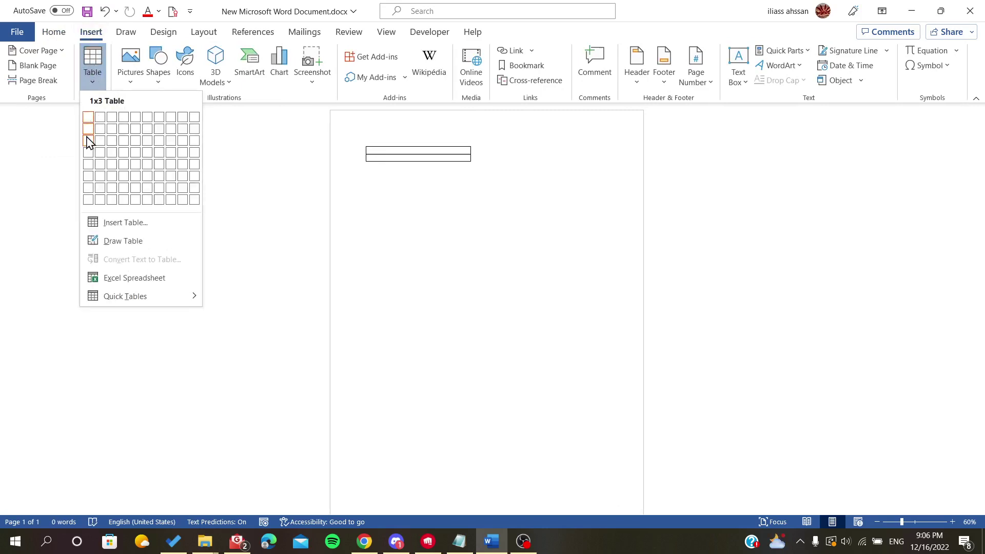
click(89, 130)
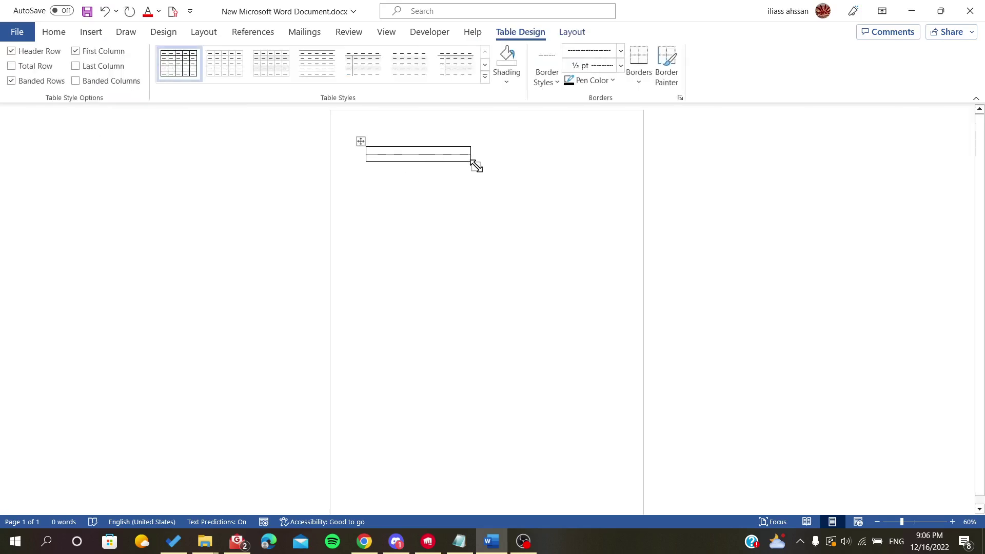
- Drag the table's handles so it spans the page width with a tall bottom row, undoing one bad resize
mouse_move(475, 166)
mouse_down()
mouse_move(638, 519)
mouse_move(433, 492)
mouse_move(578, 150)
mouse_up()
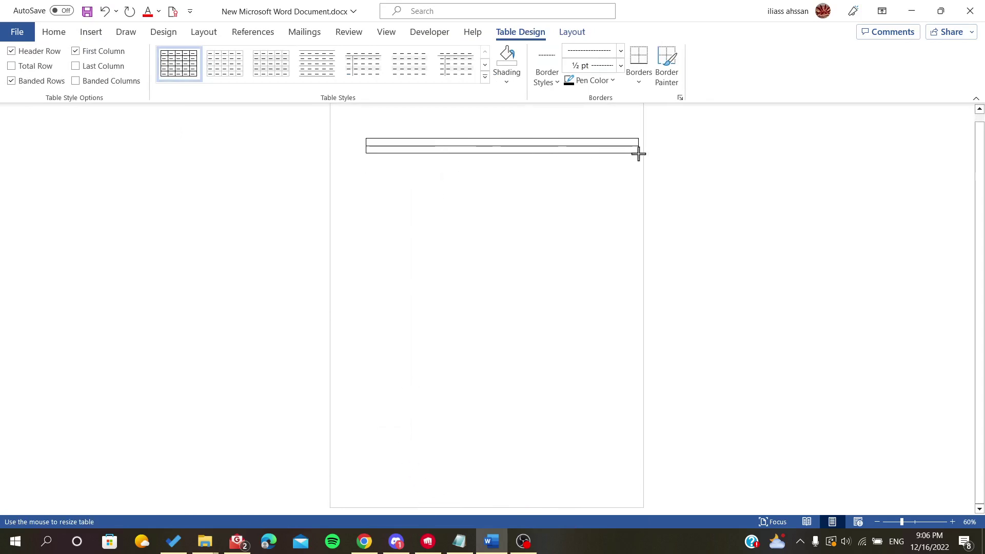
mouse_move(578, 150)
mouse_down()
mouse_move(623, 154)
mouse_move(614, 155)
mouse_move(512, 486)
mouse_move(449, 462)
mouse_up()
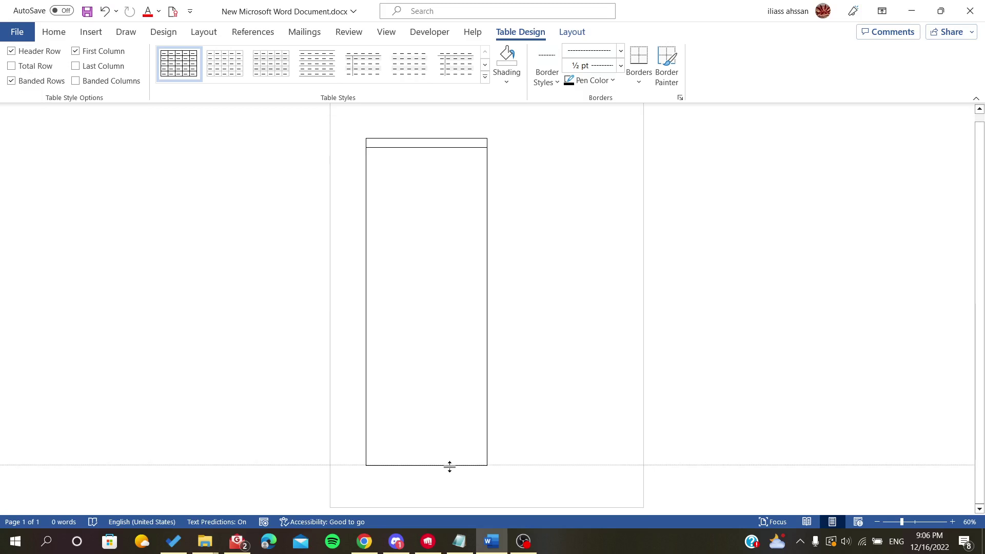
key(ctrl+z)
key(ctrl+z)
drag(446, 482, 449, 465)
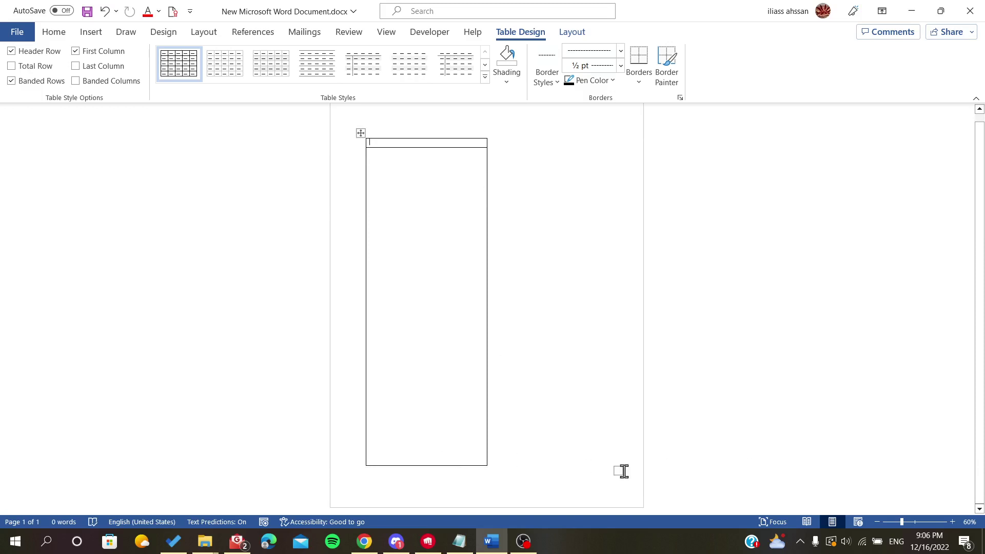
drag(618, 471, 700, 467)
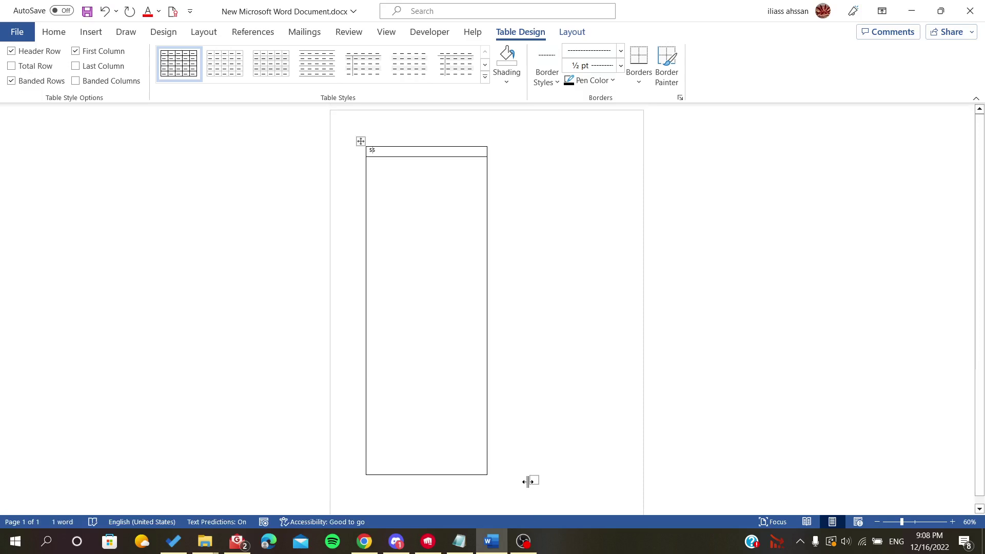
scroll(528, 477, down, 1)
scroll(527, 479, down, 1)
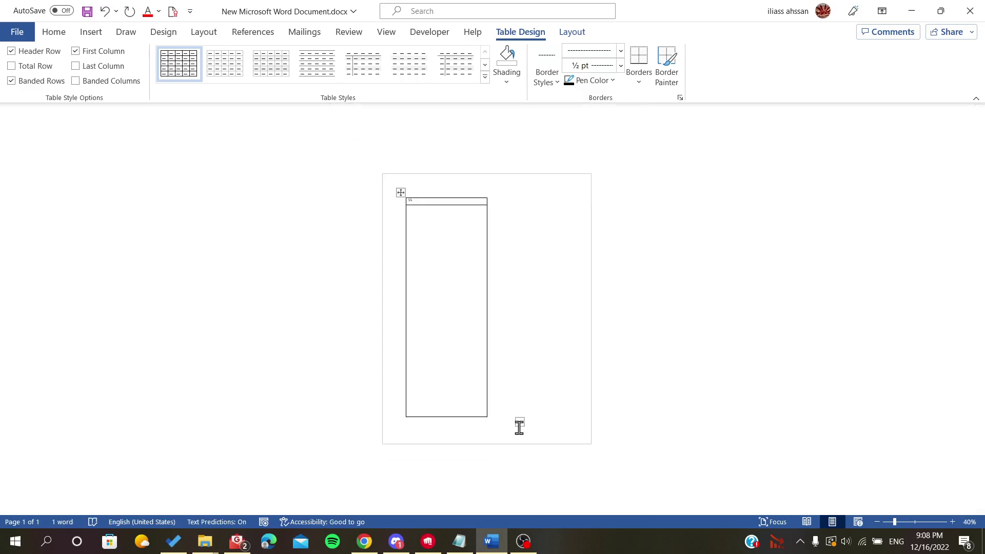
mouse_move(518, 424)
mouse_down()
mouse_move(494, 408)
mouse_move(557, 415)
mouse_up()
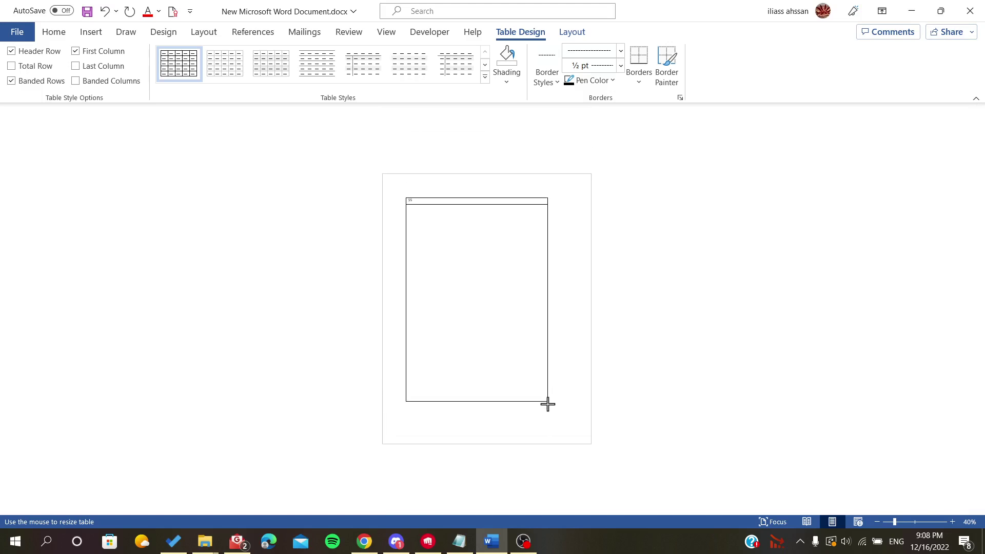
drag(557, 415, 558, 416)
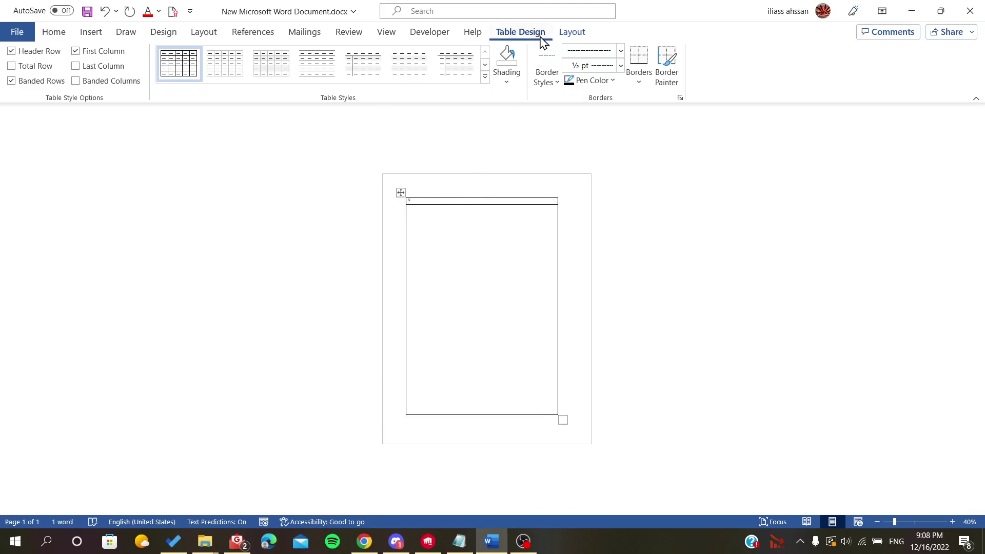
- Select the whole table and apply No Border so no table lines show
click(635, 81)
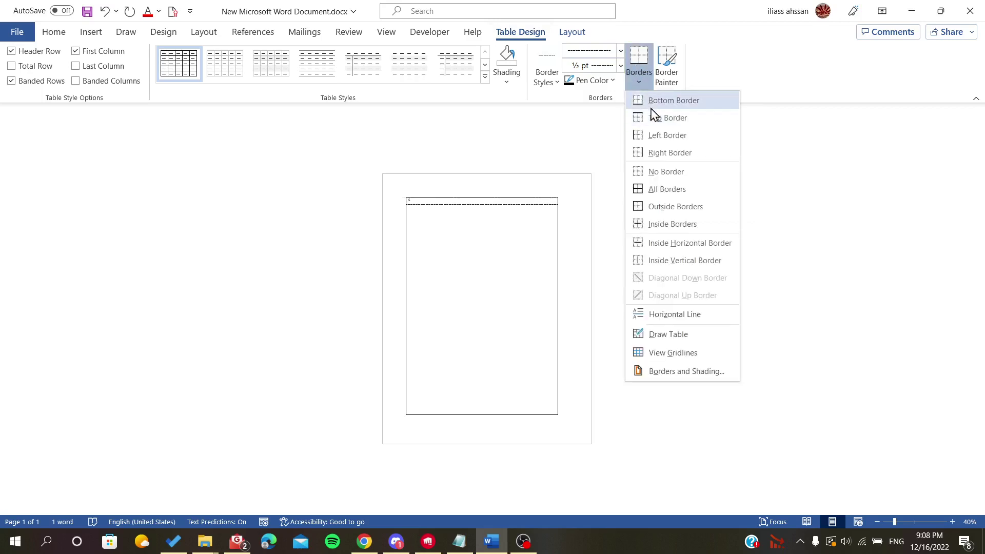
click(400, 195)
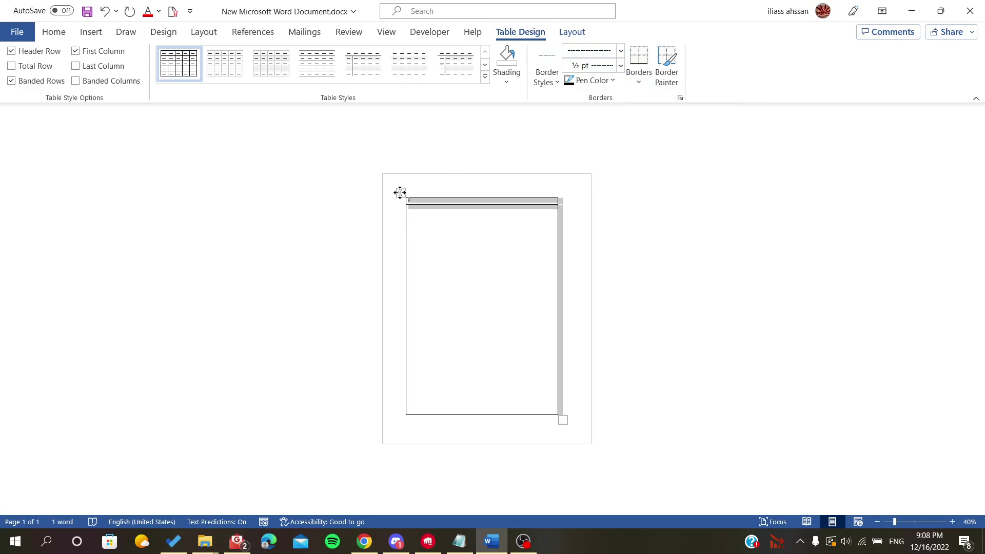
click(648, 71)
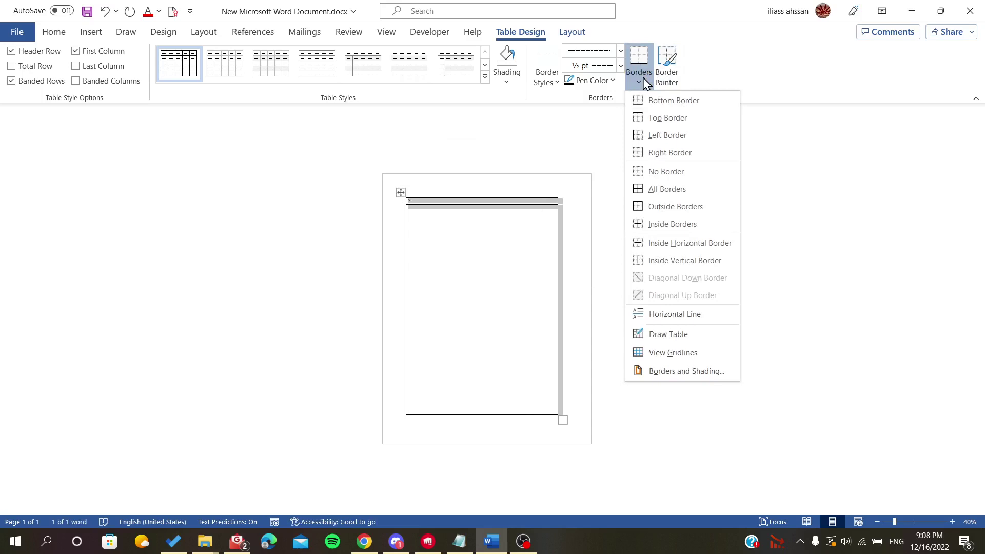
click(653, 173)
click(627, 135)
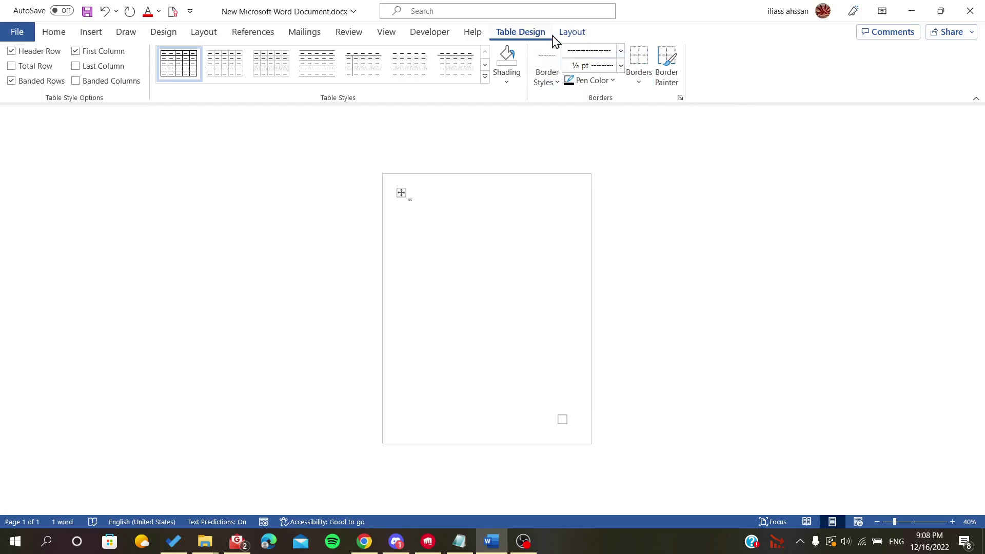
- Distribute the two rows evenly and paste sample text into the top cell
click(401, 191)
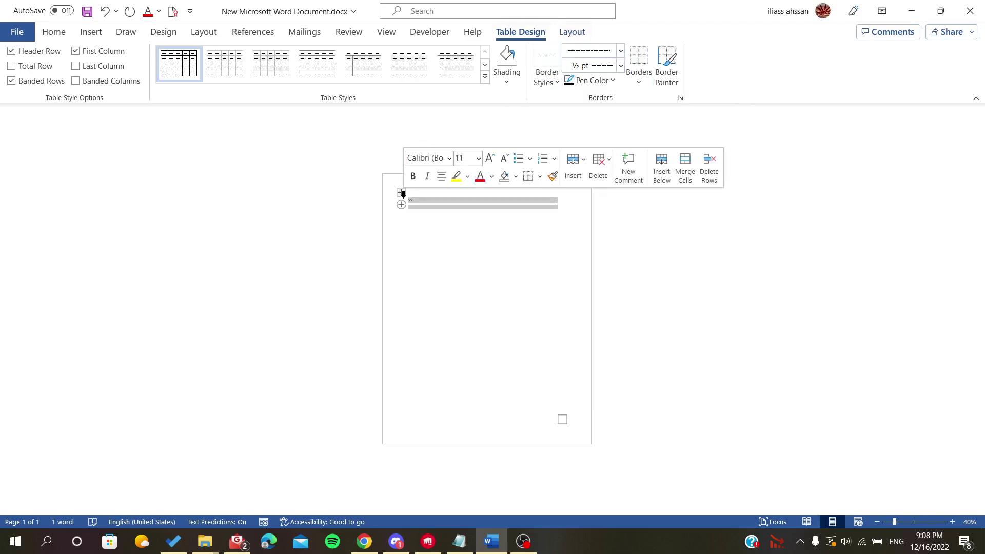
click(572, 33)
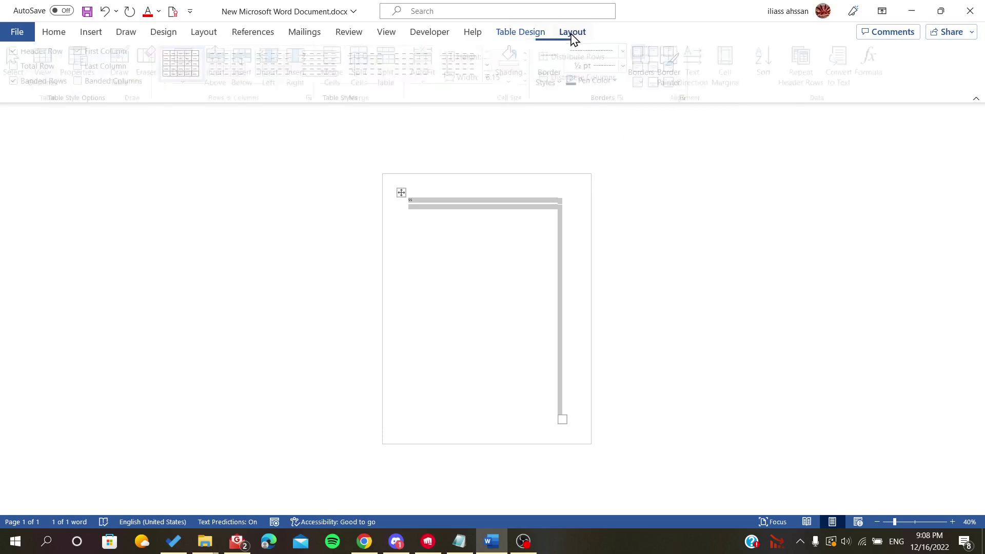
click(580, 60)
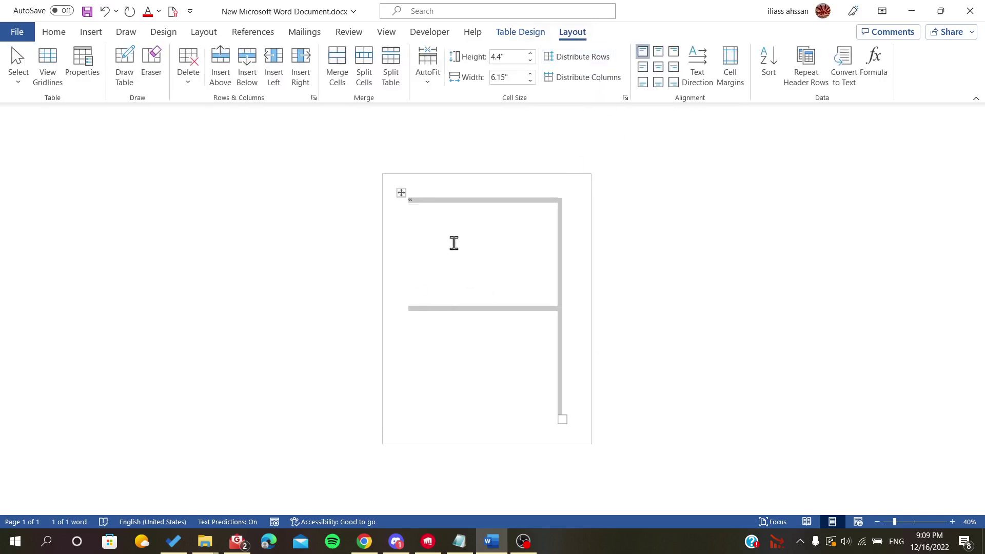
click(425, 215)
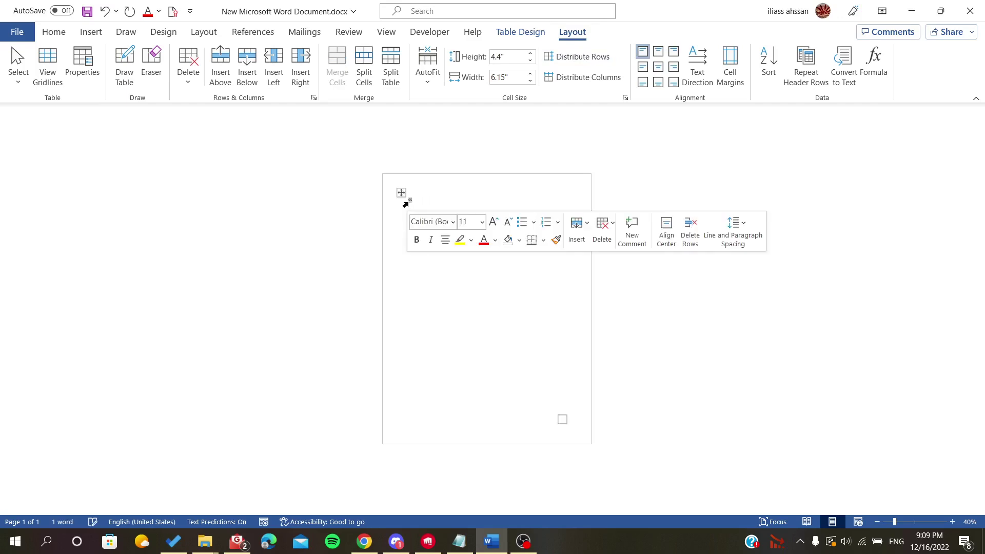
key(ctrl+v)
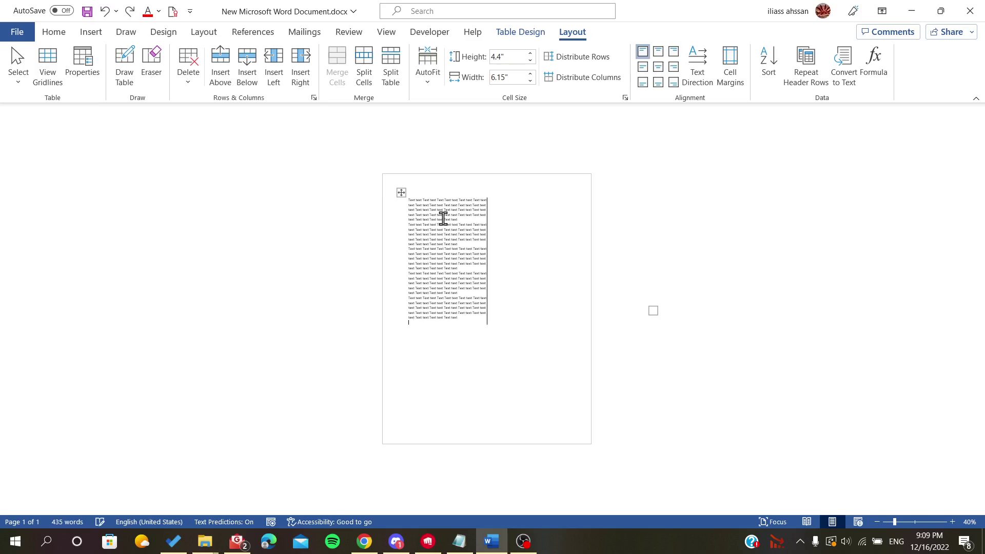
- Select the entire table and delete it, leaving an empty page
click(400, 193)
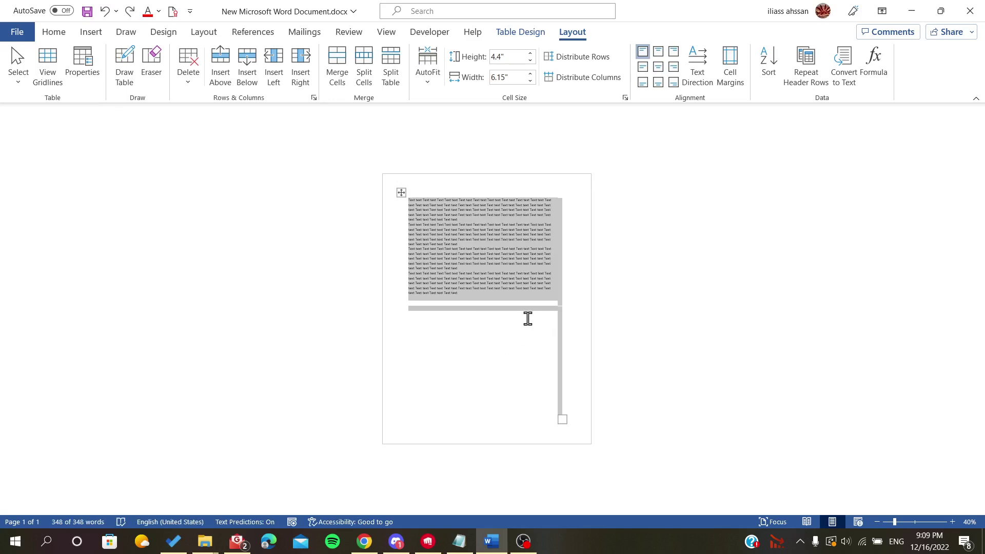
key(BackSpace)
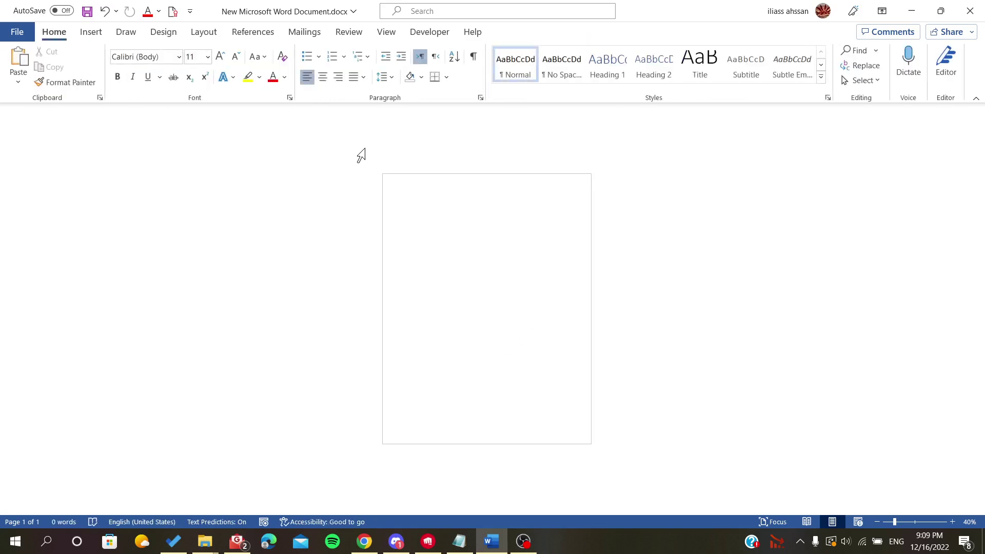
- Insert a Simple Text Box and enlarge it to cover the top half of the page
click(93, 33)
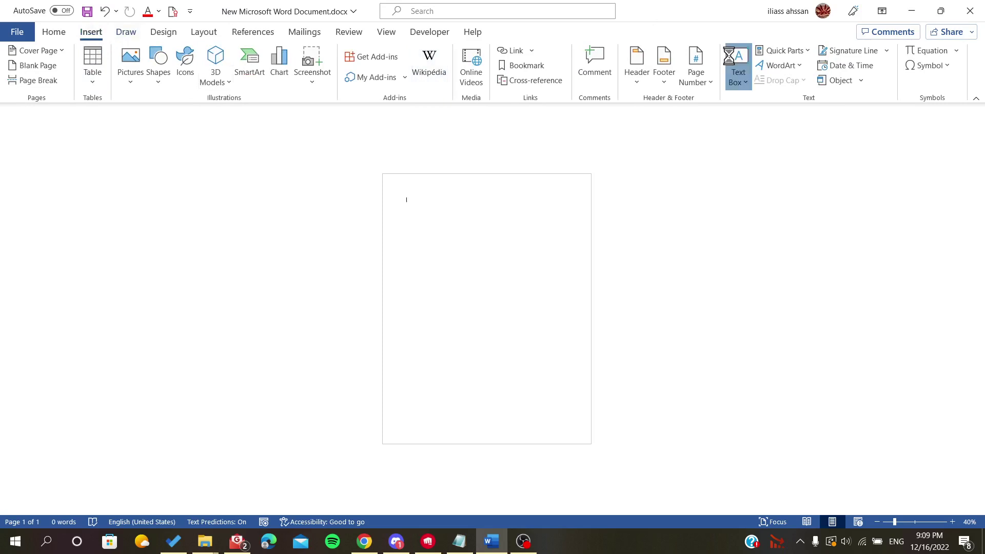
click(719, 138)
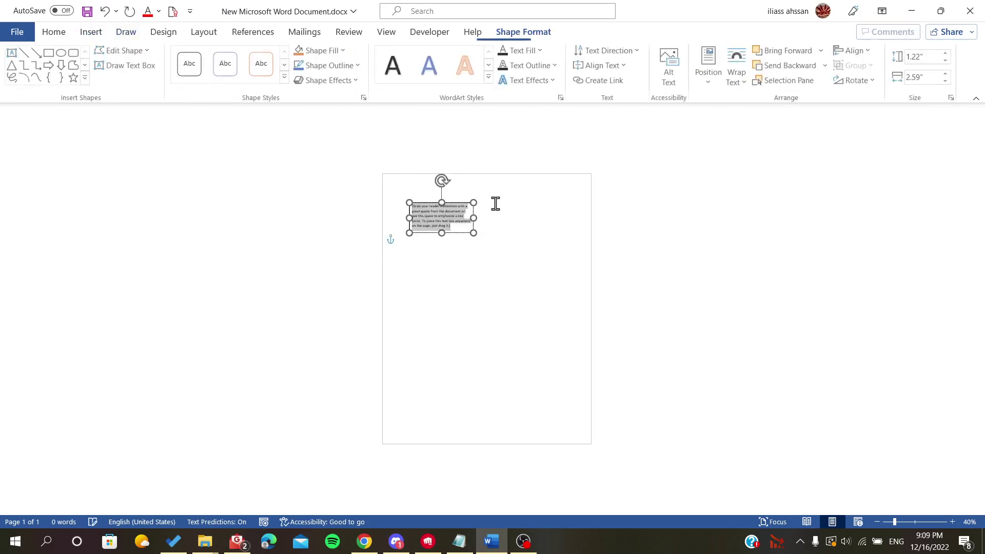
mouse_move(474, 232)
mouse_down()
mouse_move(574, 329)
mouse_move(586, 324)
mouse_up()
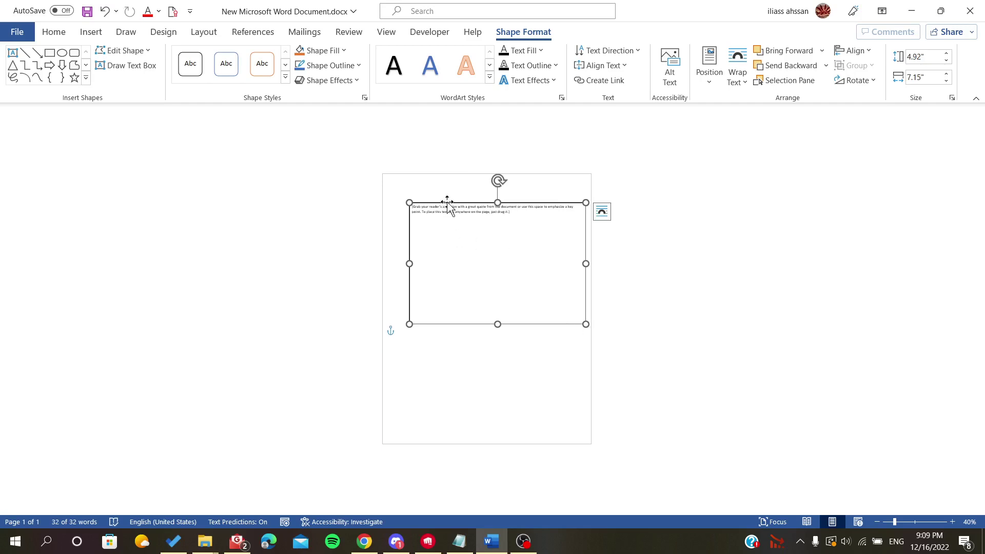
drag(446, 202, 436, 188)
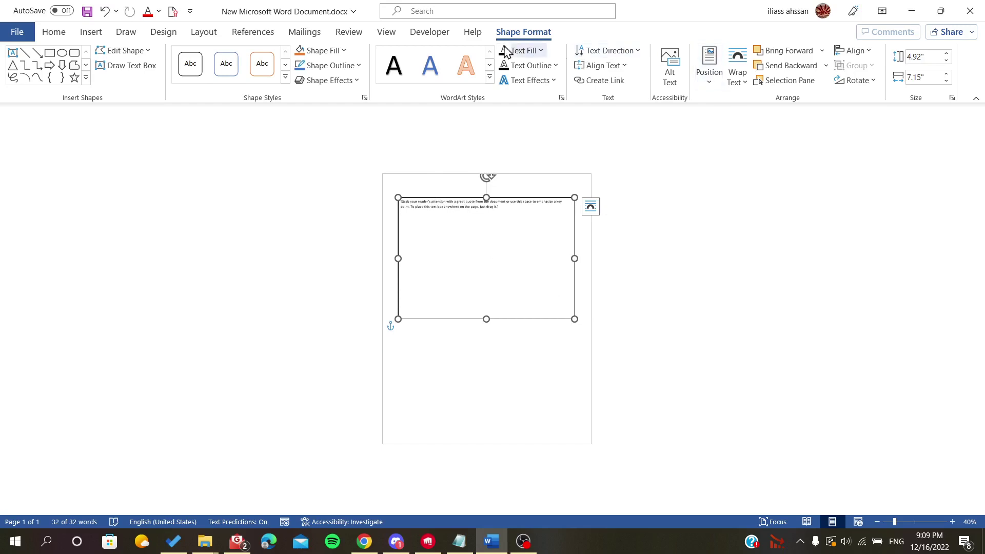
- Draw a second text box filling the lower half, its edges aligned with the upper box
click(92, 32)
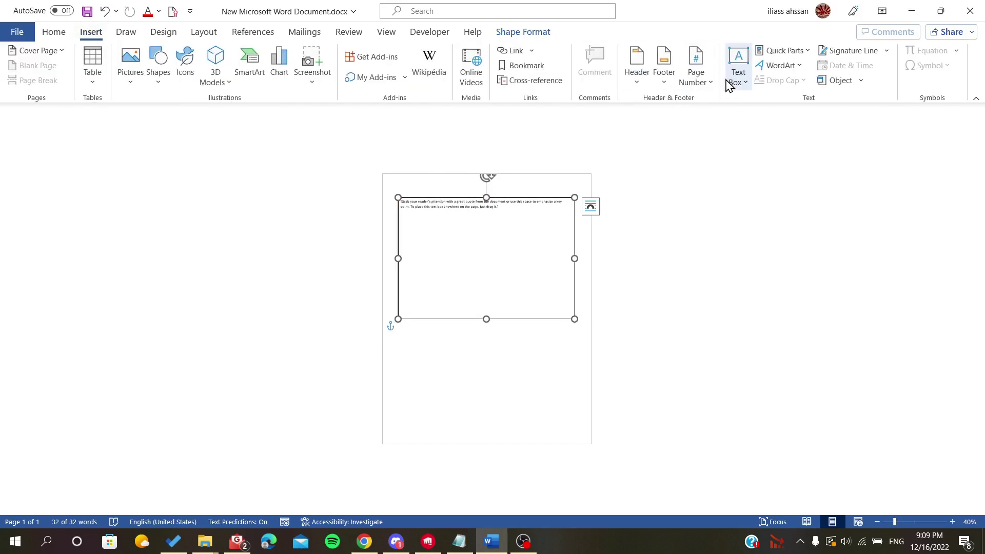
click(733, 70)
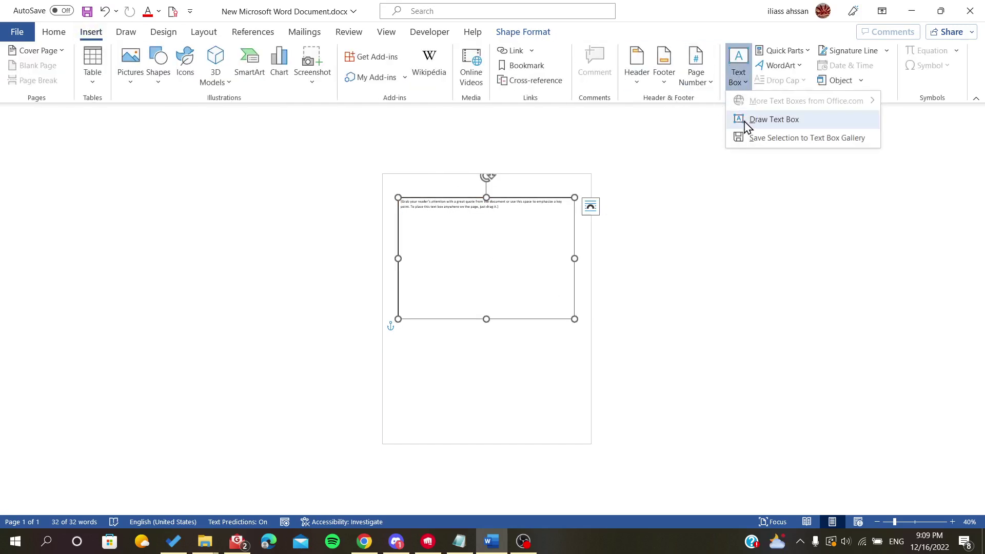
click(745, 121)
mouse_move(412, 346)
mouse_down()
mouse_move(406, 372)
mouse_move(581, 435)
mouse_up()
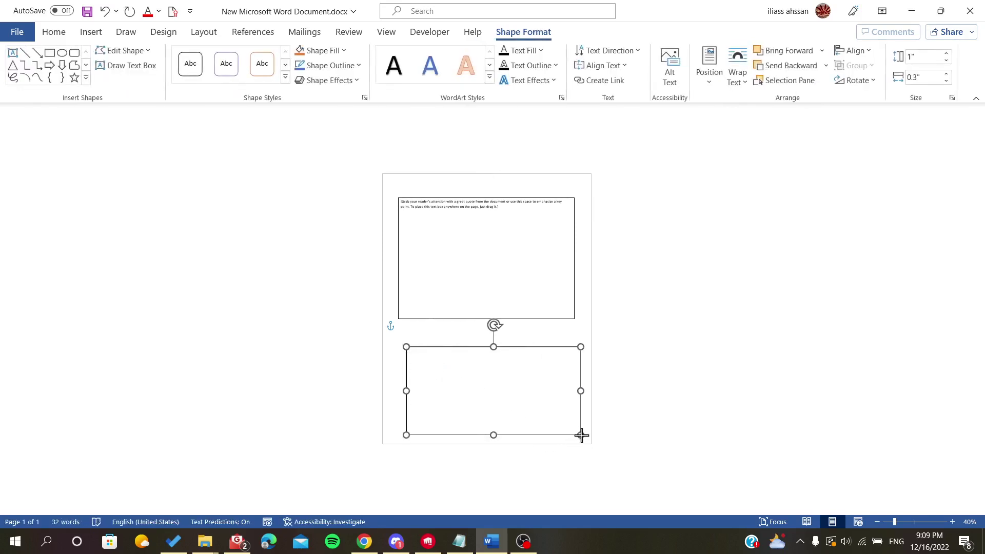
mouse_move(405, 347)
mouse_down()
mouse_move(391, 332)
mouse_move(397, 324)
mouse_up()
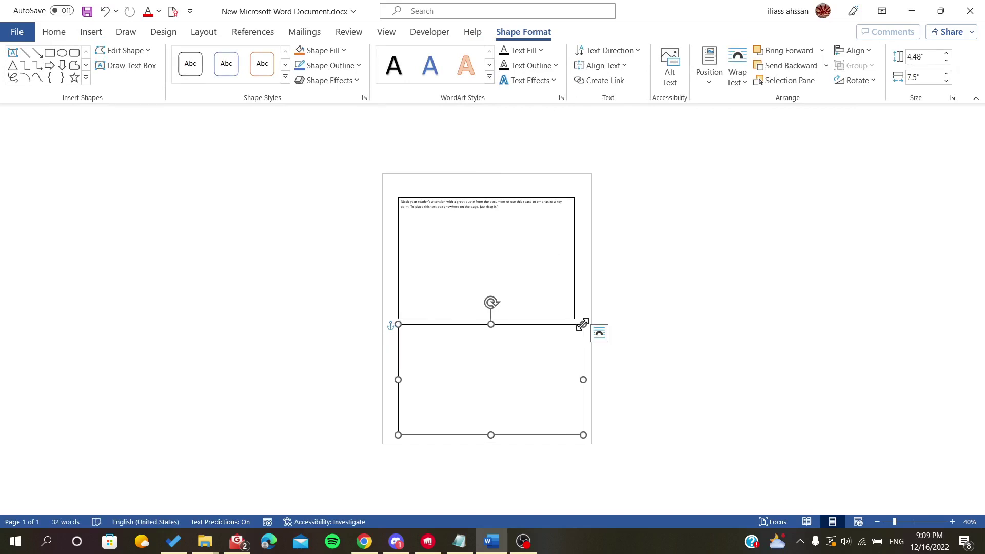
drag(582, 324, 573, 324)
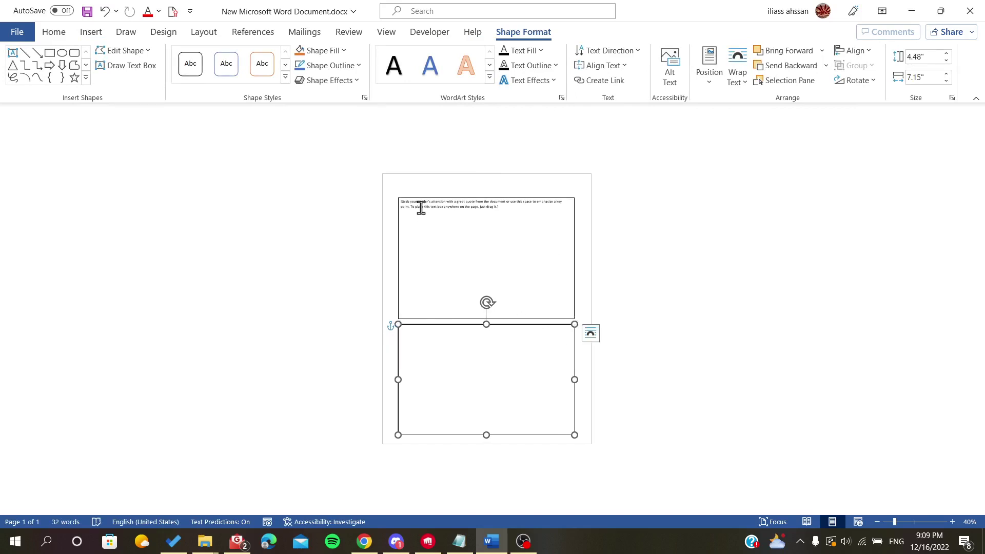
click(405, 199)
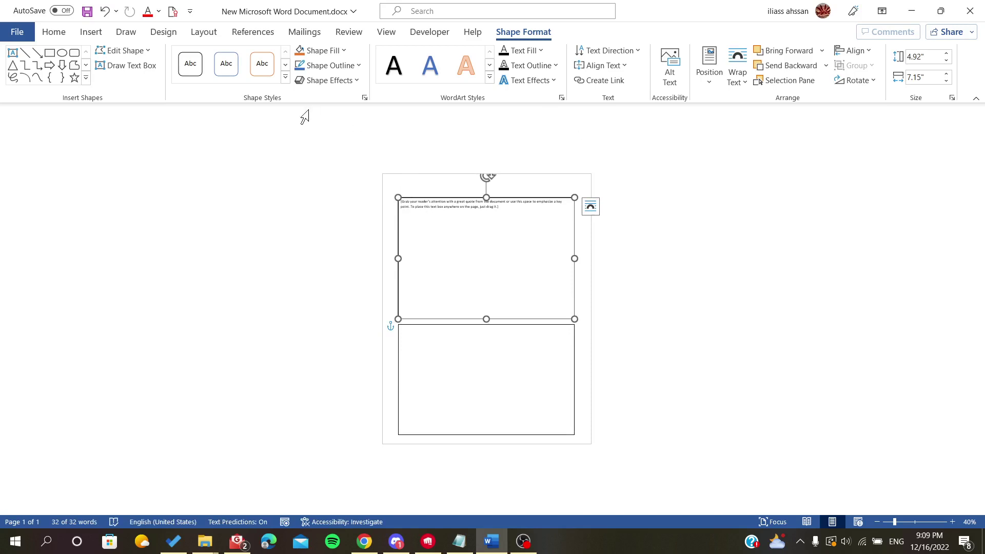
- Dismiss the fill colours and set the upper text box to No Outline
click(329, 54)
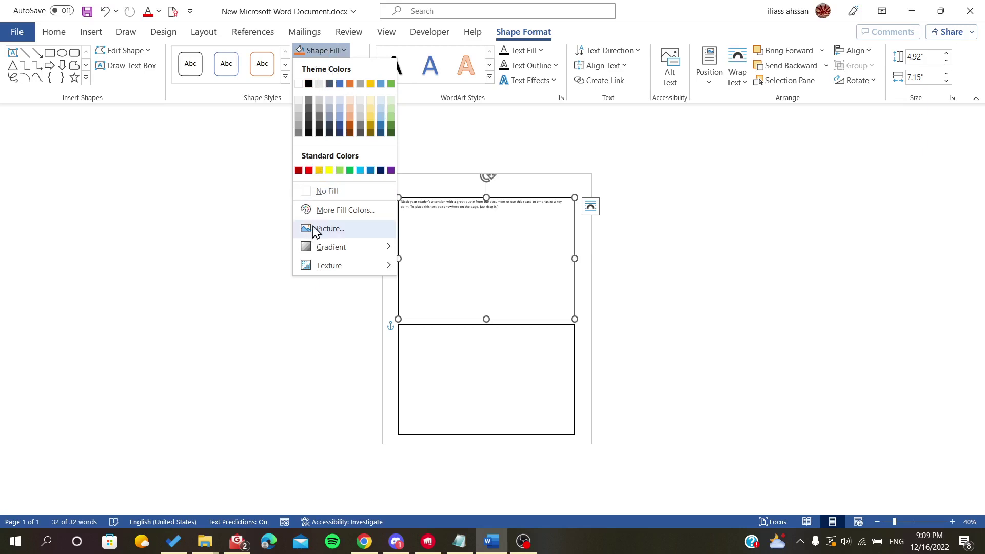
click(313, 202)
click(341, 66)
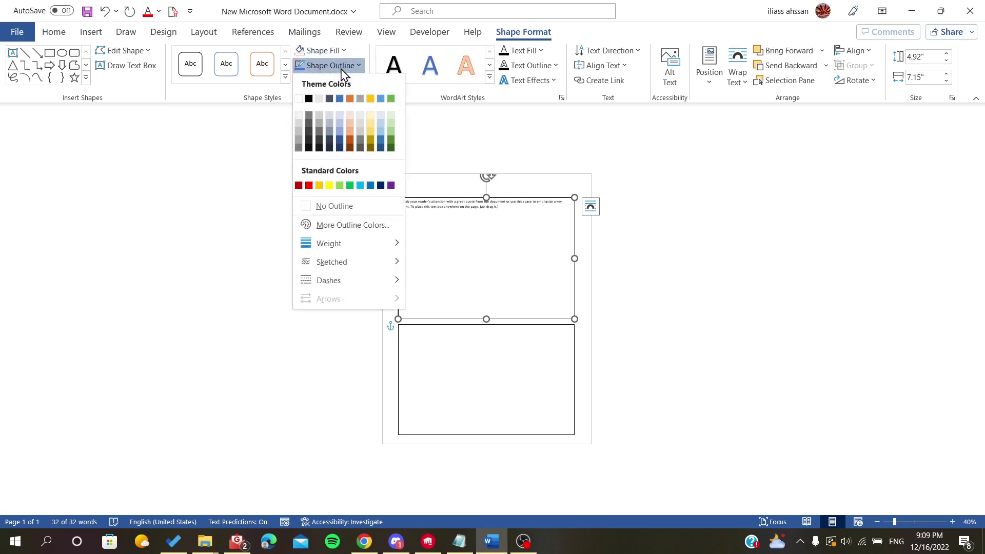
click(325, 209)
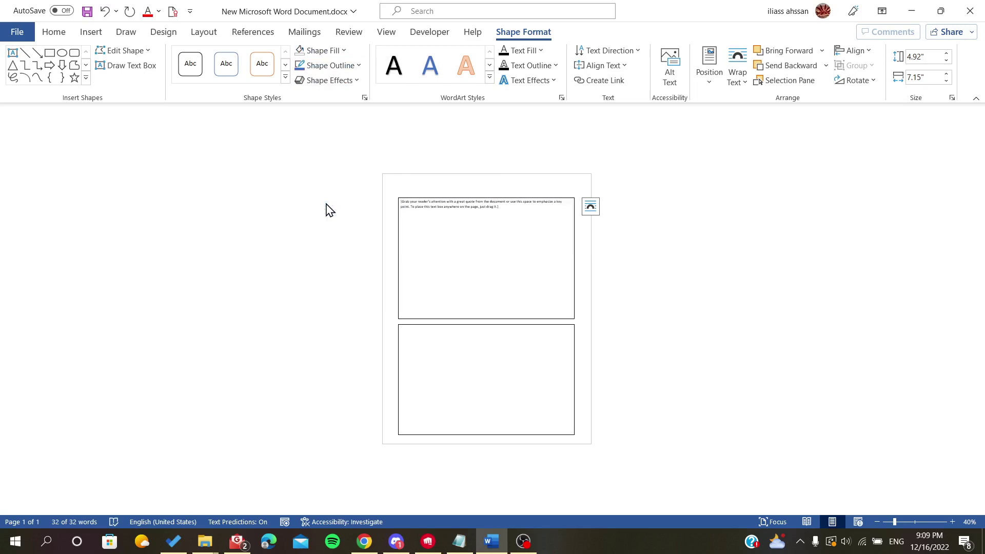
click(446, 283)
- Set the lower text box to No Outline too and leave the caret inside it
click(439, 326)
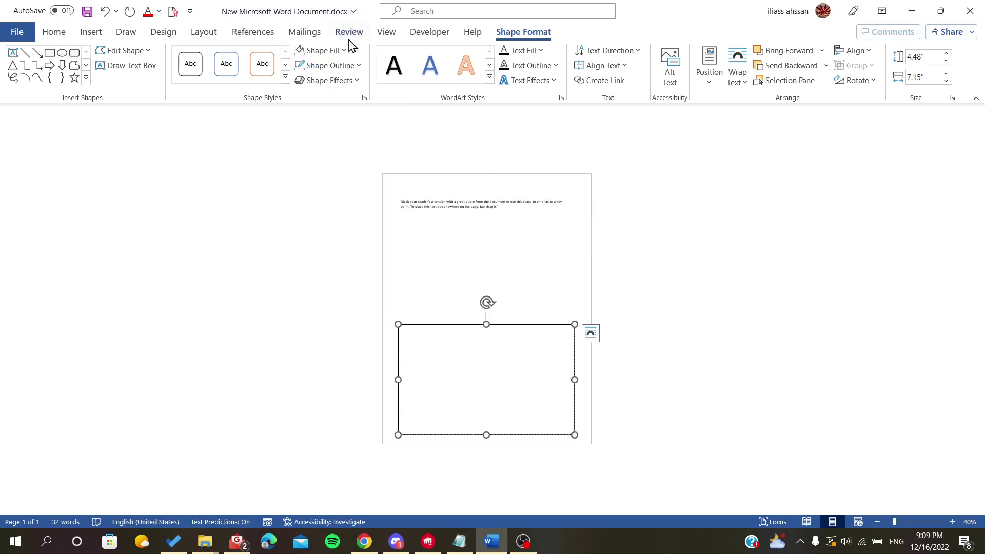
click(337, 66)
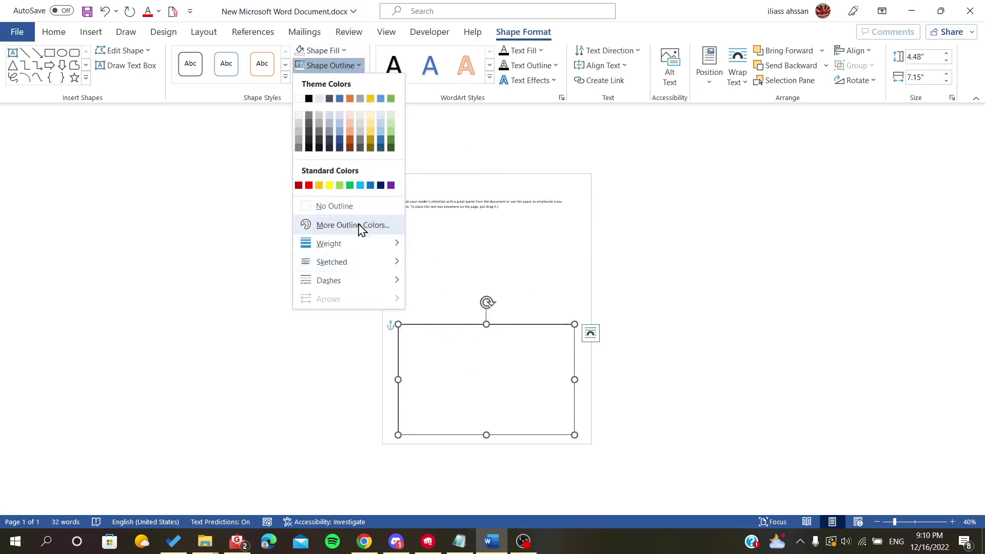
click(341, 208)
click(664, 292)
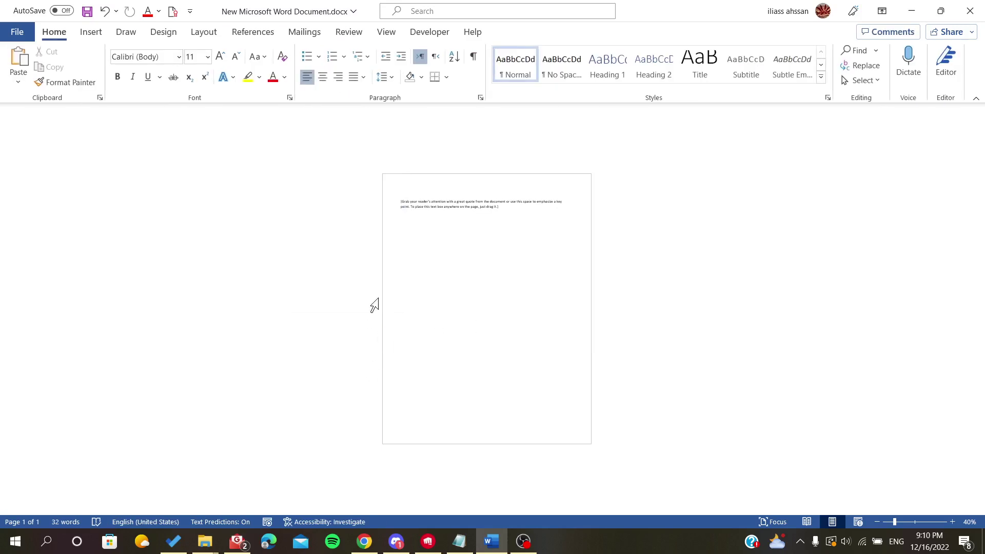
click(420, 235)
click(442, 346)
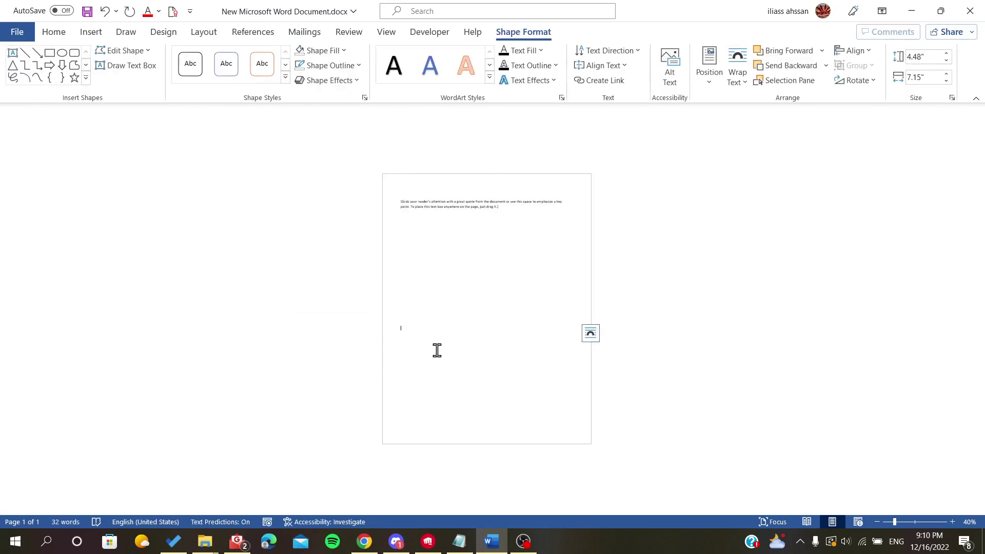